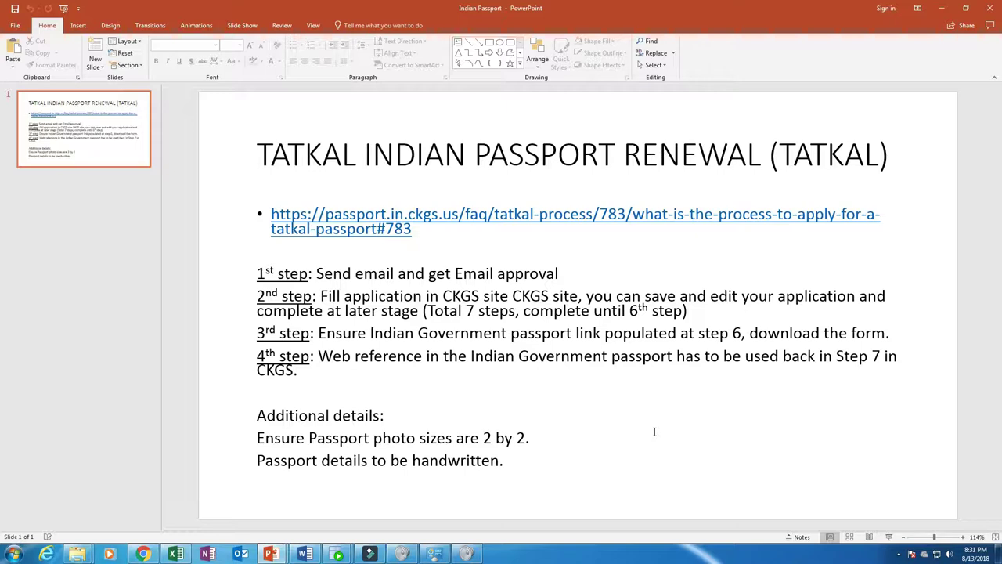
# - Replace '(TATKAL)' in the title with 'in USA', then select and copy the slide's CKGS link
pyautogui.moveTo(774, 148); pyautogui.dragTo(891, 163)
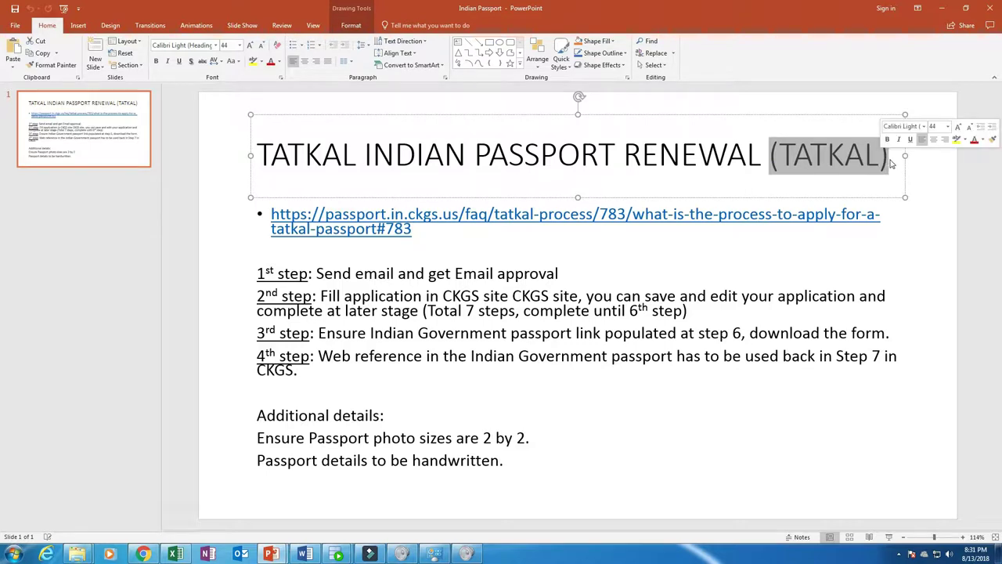
pyautogui.write('in USA')
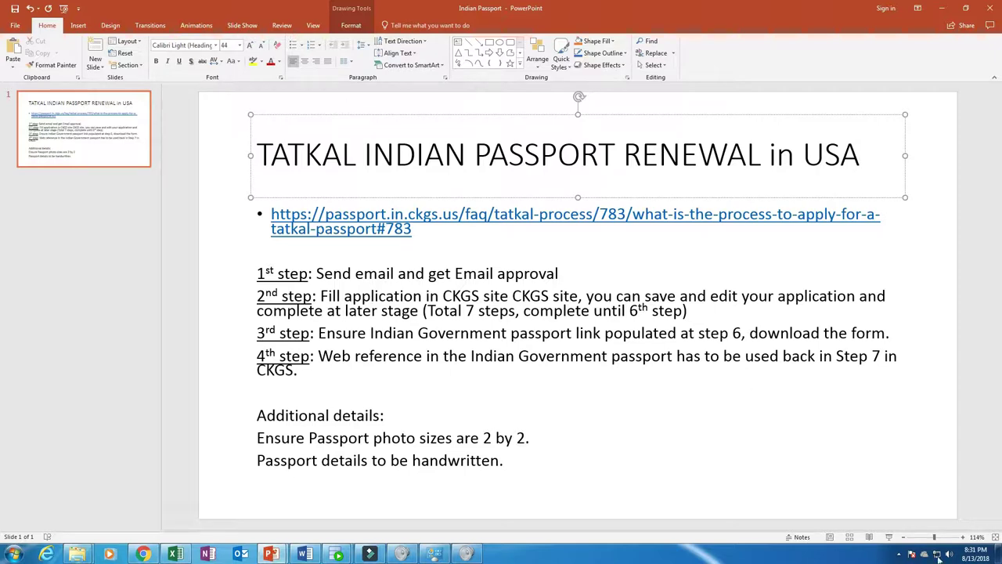
pyautogui.moveTo(964, 558)
pyautogui.click(423, 230)
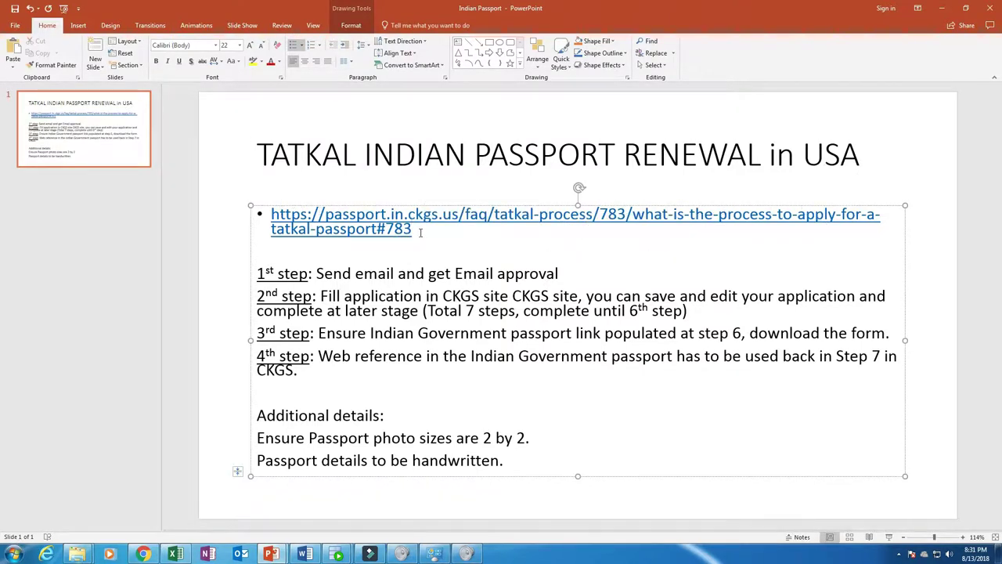
pyautogui.moveTo(420, 231); pyautogui.dragTo(272, 215)
pyautogui.hotkey('ctrl', 'c')
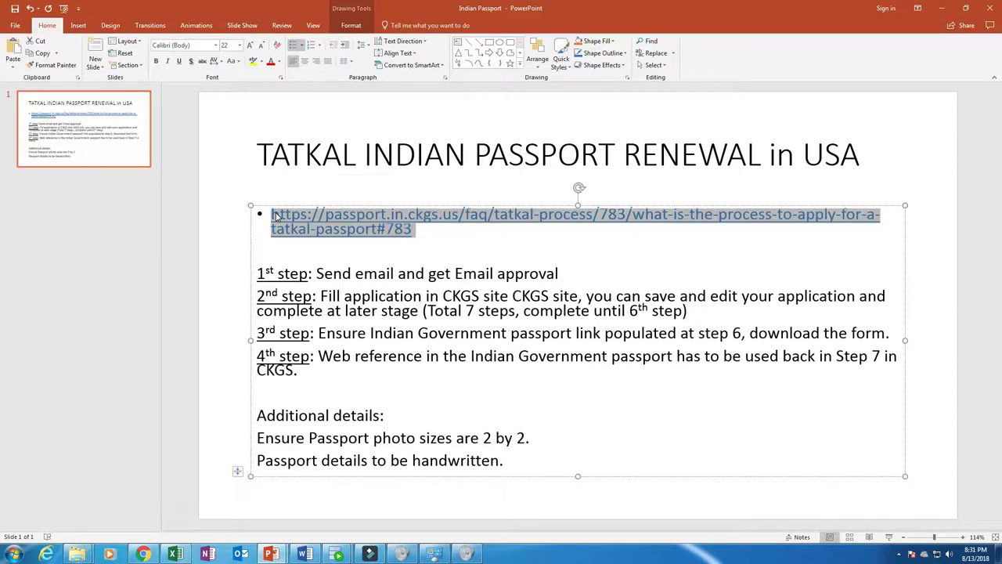
pyautogui.click(144, 554)
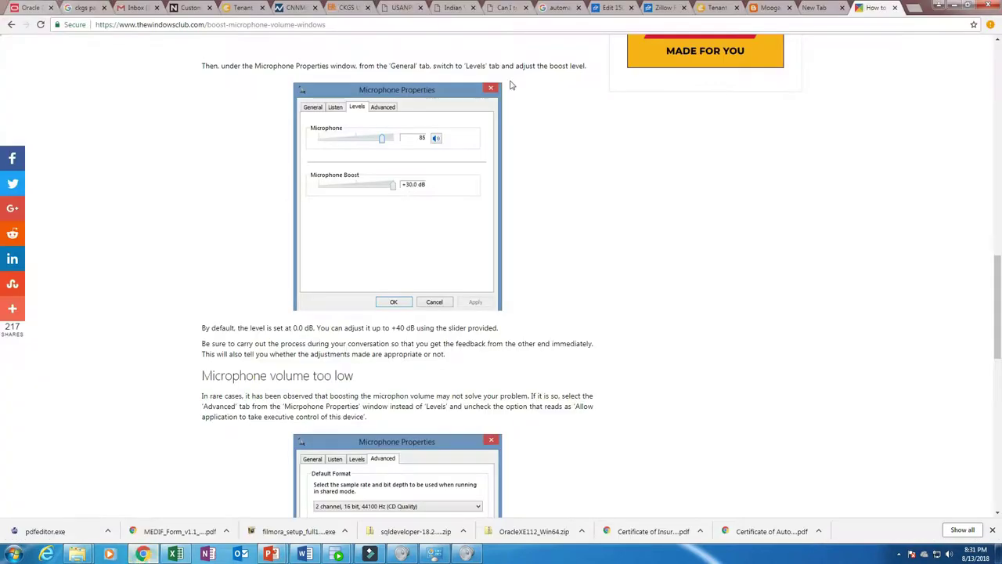
# - Load the copied CKGS link in Chrome and expand the Washington D.C. Tatkal answer
pyautogui.click(492, 29)
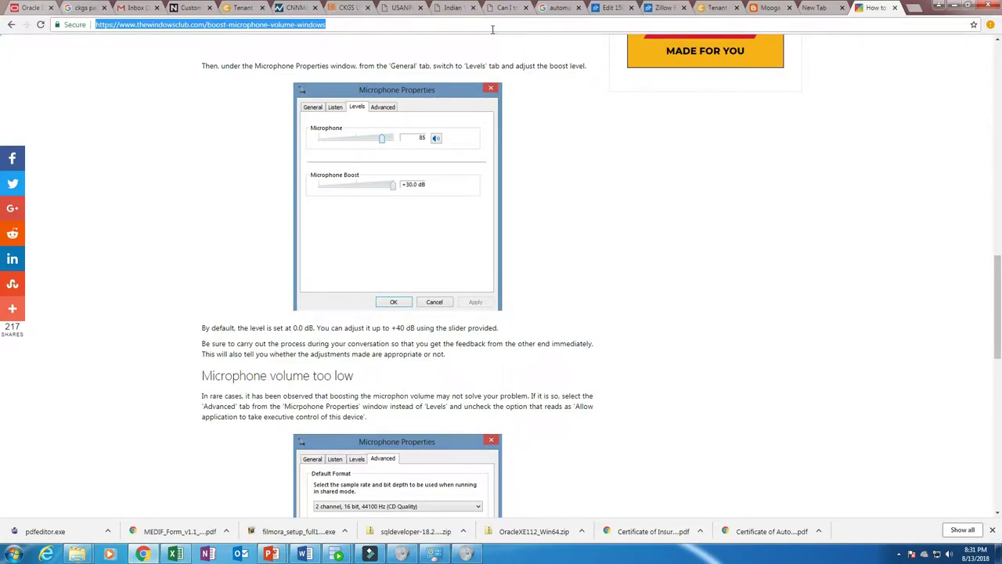
pyautogui.hotkey('ctrl', 'v')
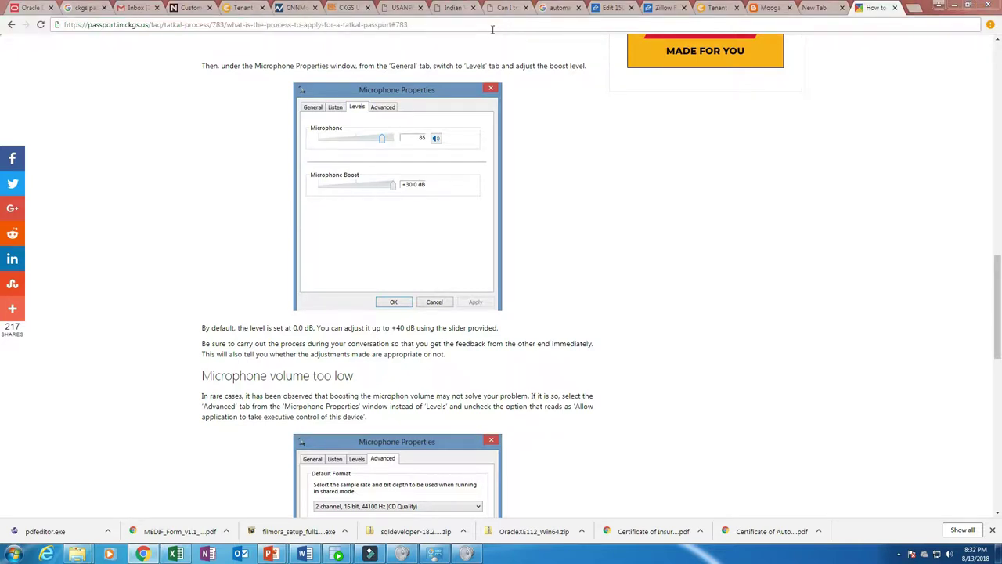
pyautogui.press('Return')
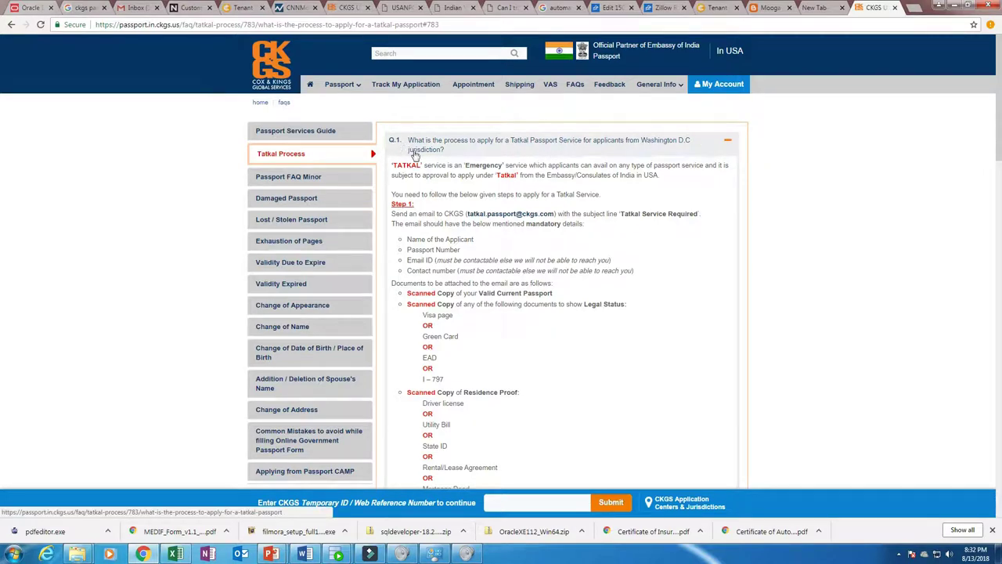
pyautogui.click(730, 144)
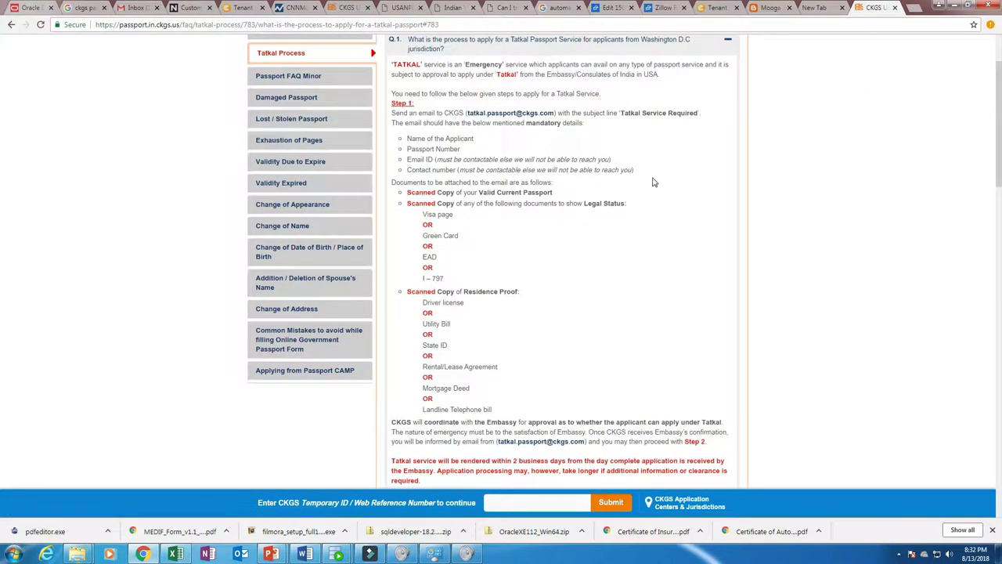
pyautogui.scroll(2, 651, 183)
# - Collapse Washington D.C., check the San Francisco answer, then expand the New York jurisdiction answer
pyautogui.click(726, 142)
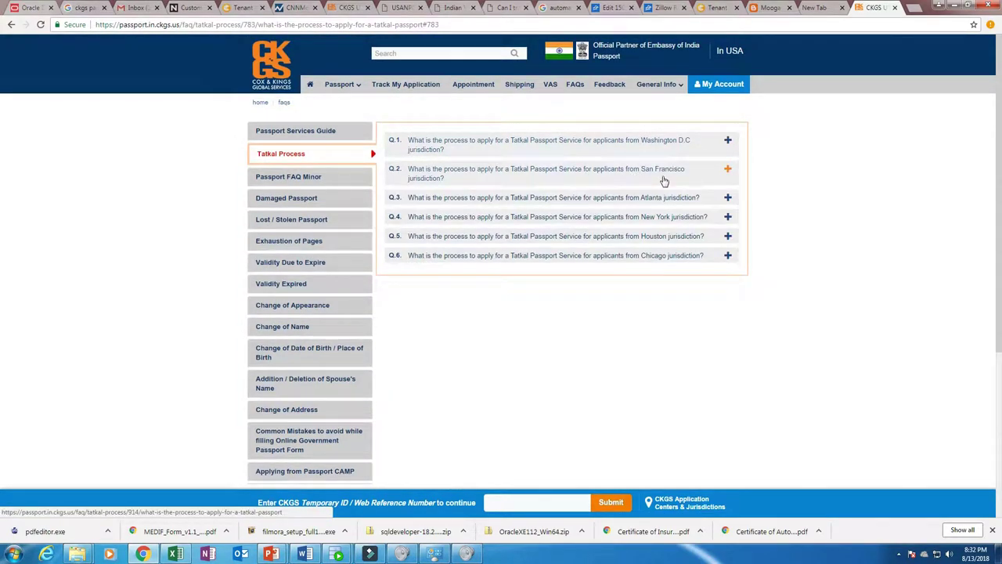
pyautogui.click(729, 173)
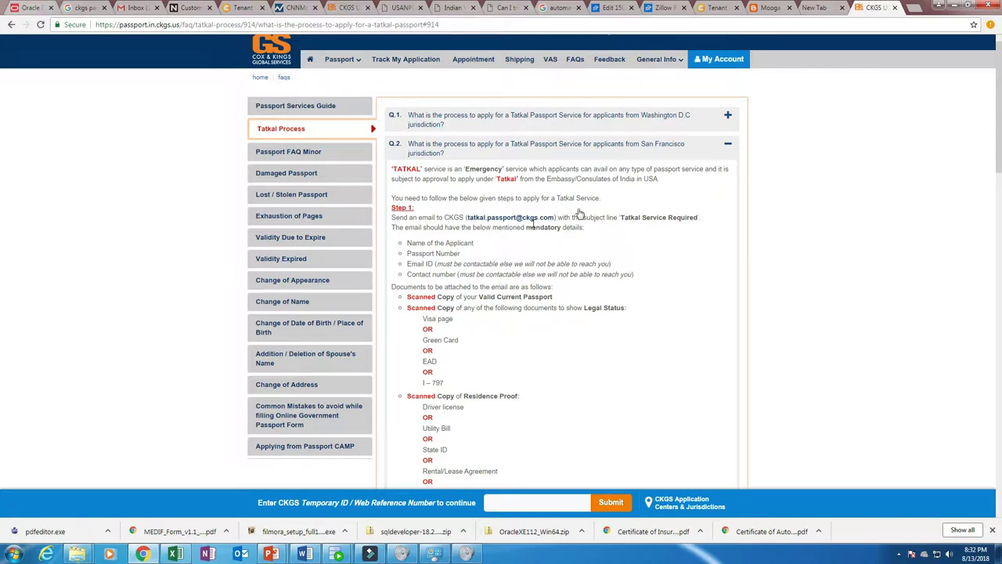
pyautogui.click(728, 148)
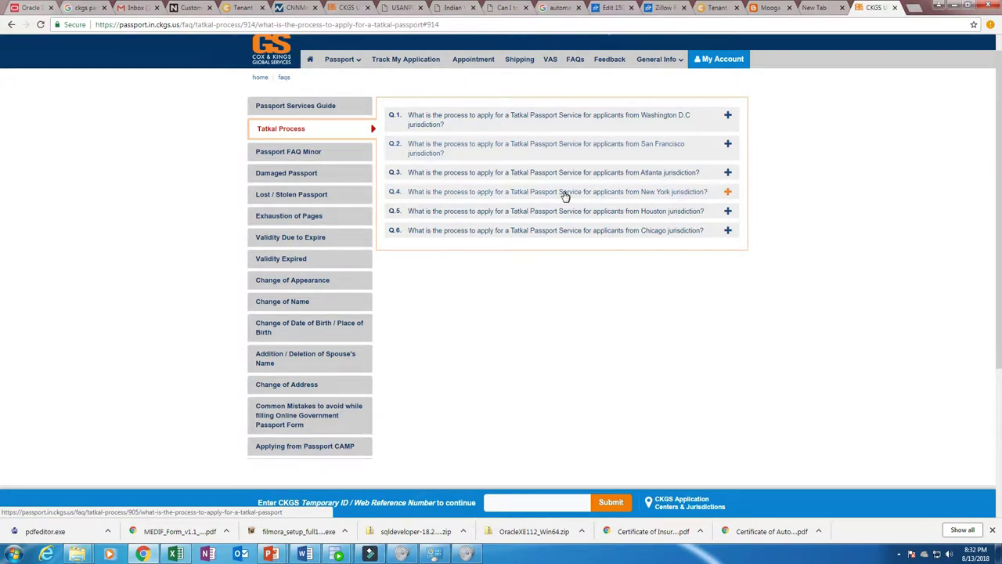
pyautogui.click(728, 192)
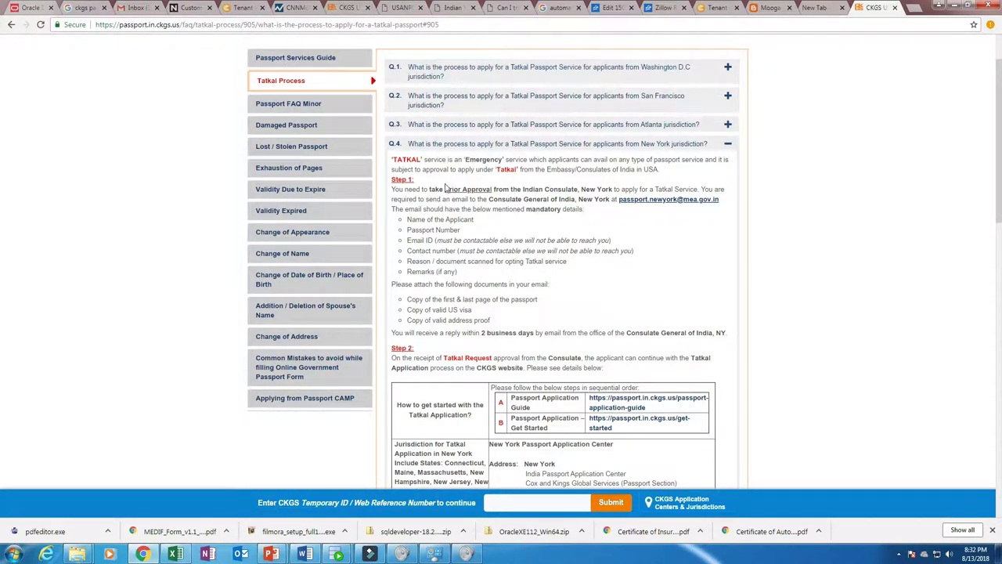
pyautogui.moveTo(423, 189); pyautogui.dragTo(462, 190)
pyautogui.click(571, 209)
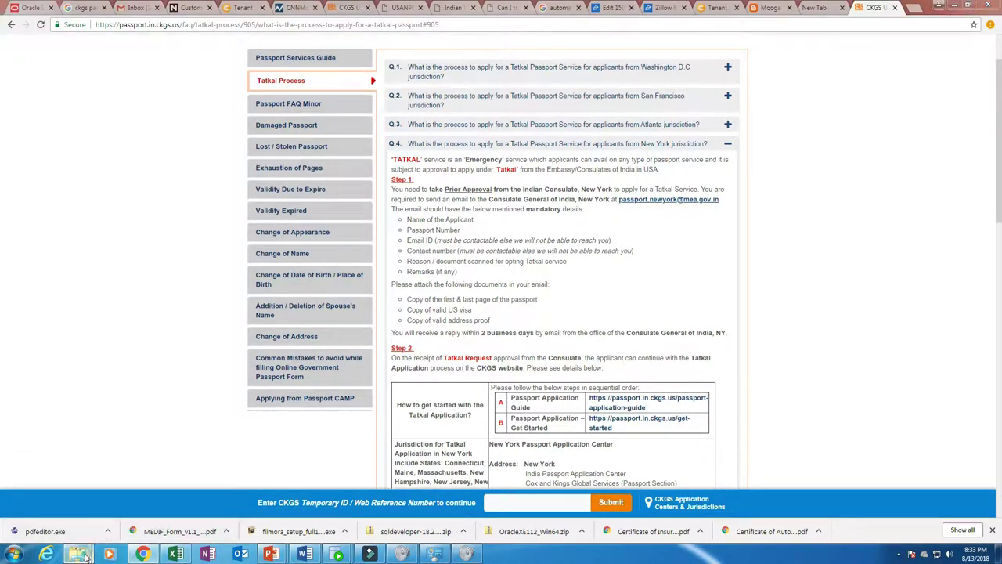
# - Open the 'Tatkal Approval Email' screenshot from the Desktop folder in Windows Photo Viewer
pyautogui.moveTo(77, 553)
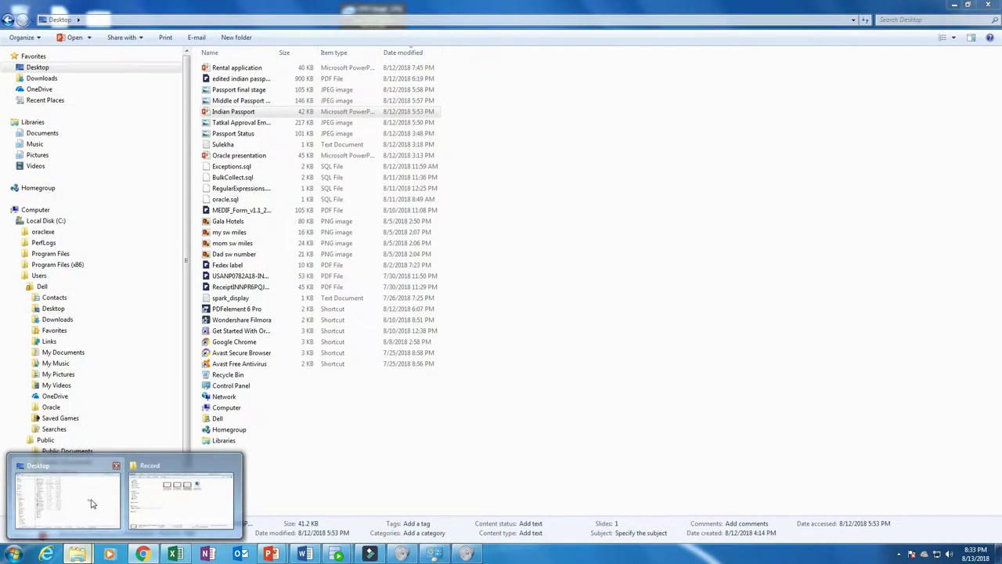
pyautogui.click(93, 505)
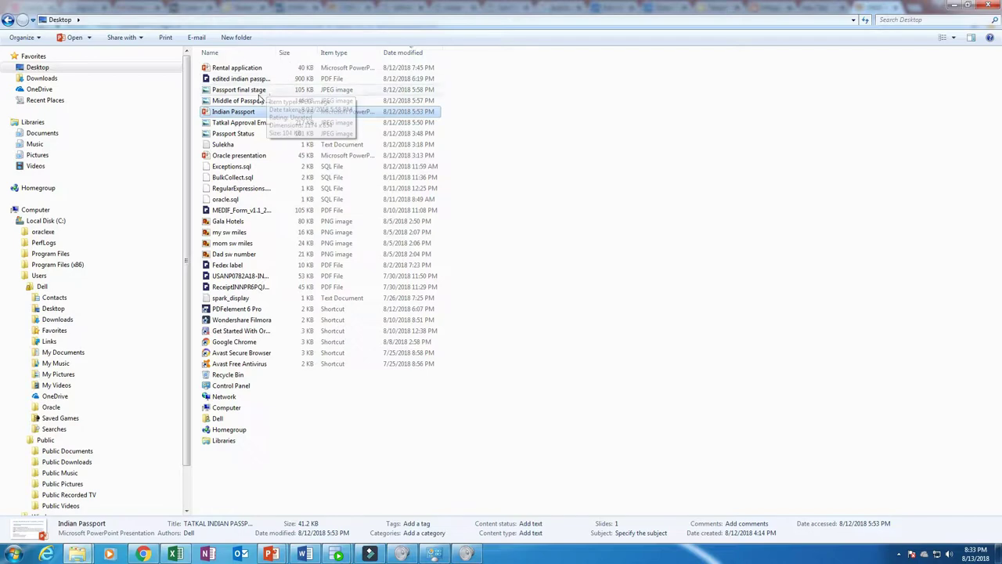
pyautogui.click(257, 125)
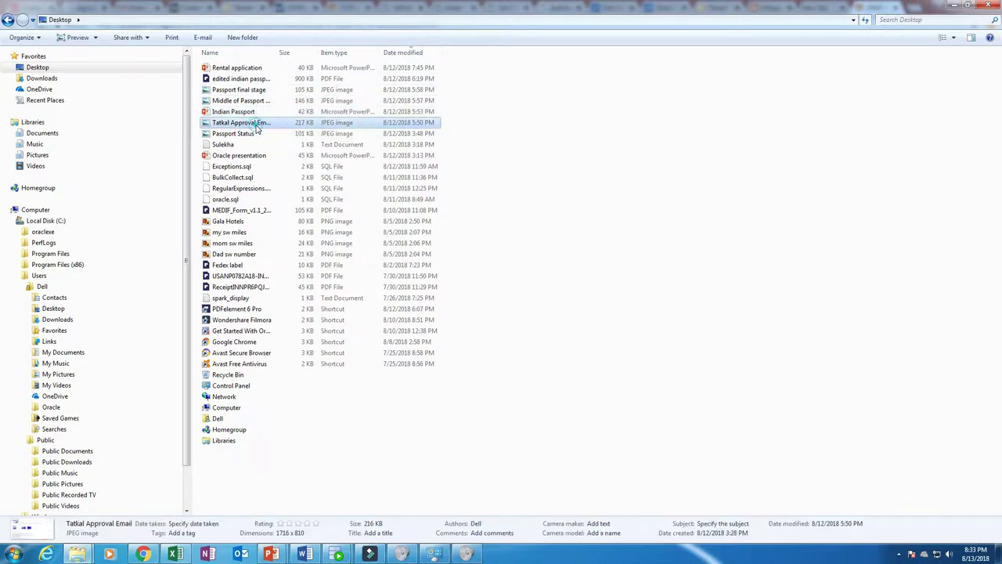
pyautogui.doubleClick(257, 125)
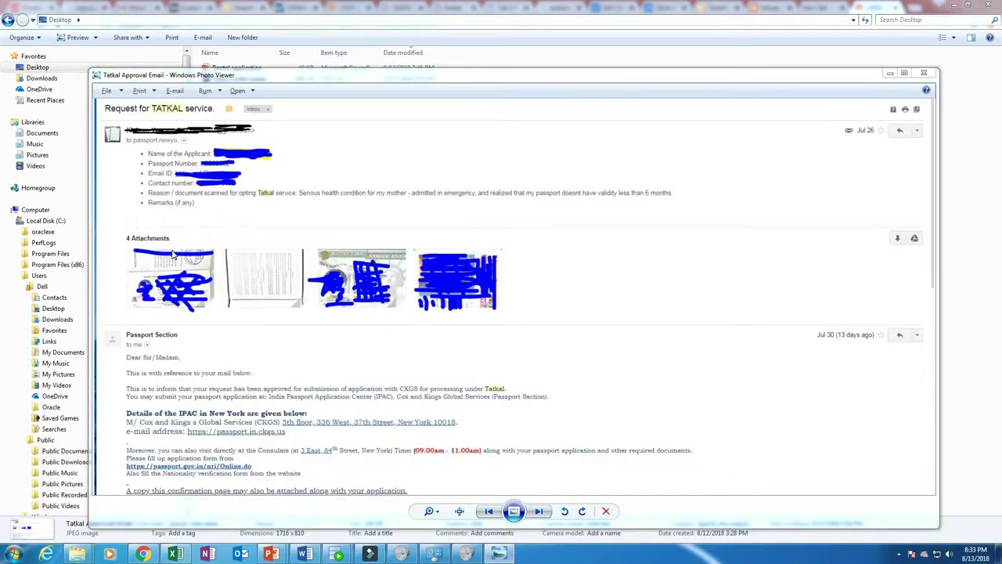
pyautogui.hotkey('alt', 'Tab')
pyautogui.hotkey('alt', 'Tab')
pyautogui.hotkey('alt', 'Tab')
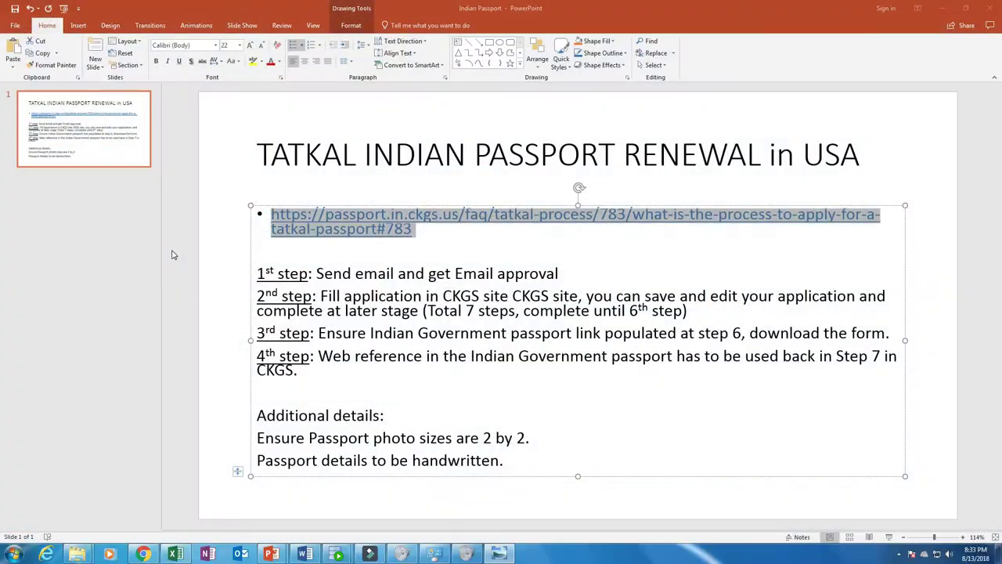
pyautogui.hotkey('alt', 'Tab')
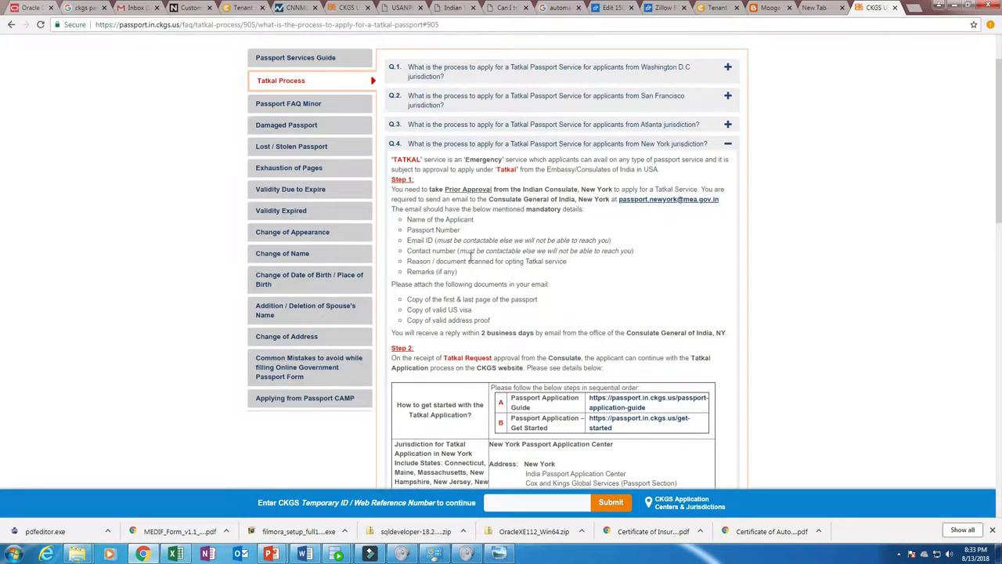
# - Highlight the New York document lines and the Washington D.C. answer's Visa page and Residence Proof items
pyautogui.moveTo(408, 299); pyautogui.dragTo(540, 304)
pyautogui.moveTo(421, 310); pyautogui.dragTo(493, 321)
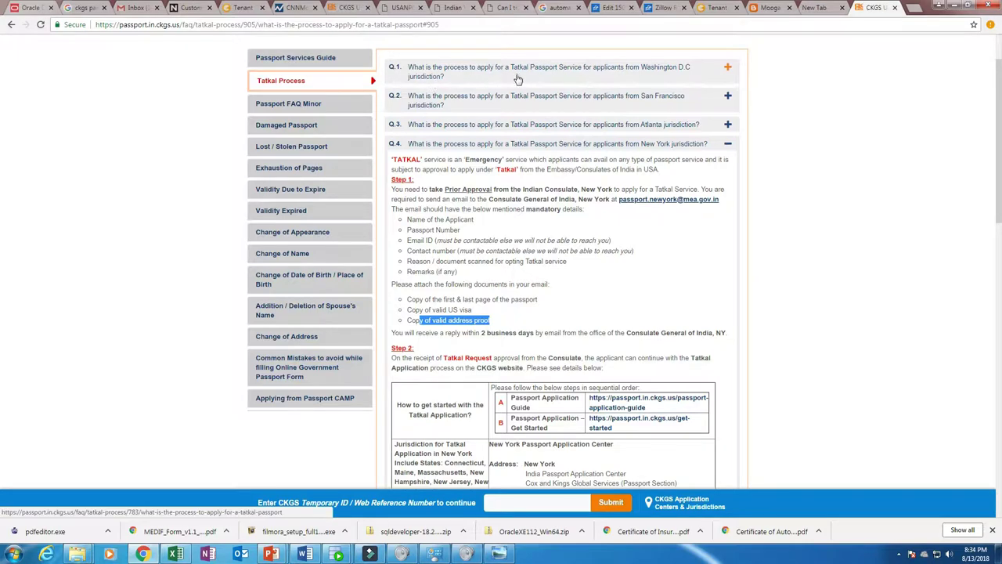
pyautogui.click(728, 70)
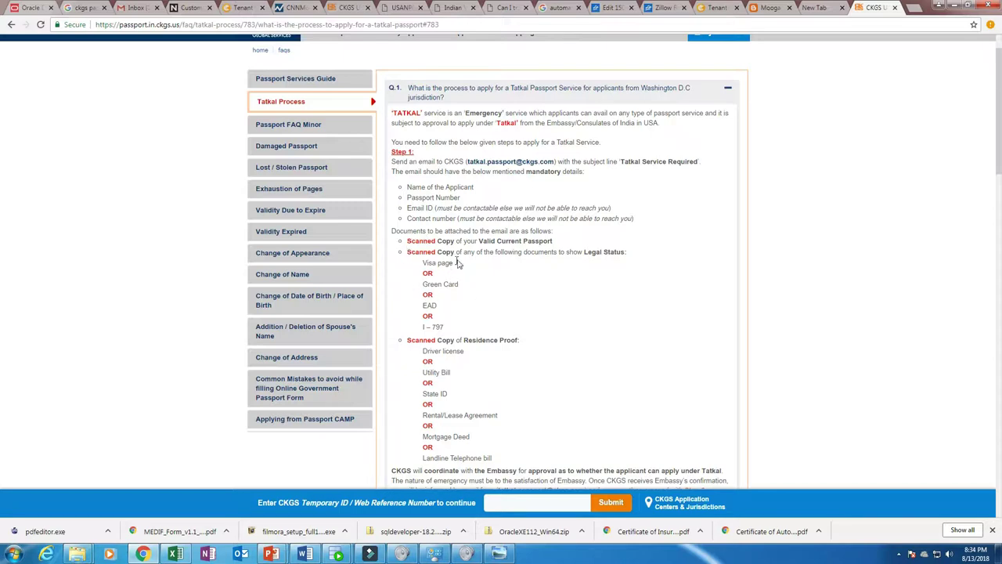
pyautogui.moveTo(579, 249); pyautogui.dragTo(602, 251)
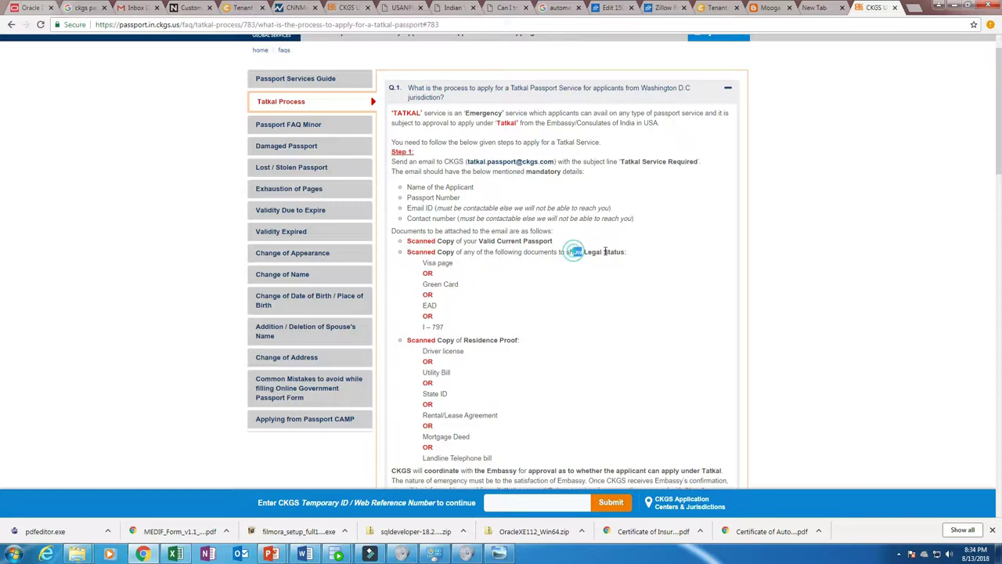
pyautogui.tripleClick(425, 264)
pyautogui.moveTo(463, 339); pyautogui.dragTo(520, 340)
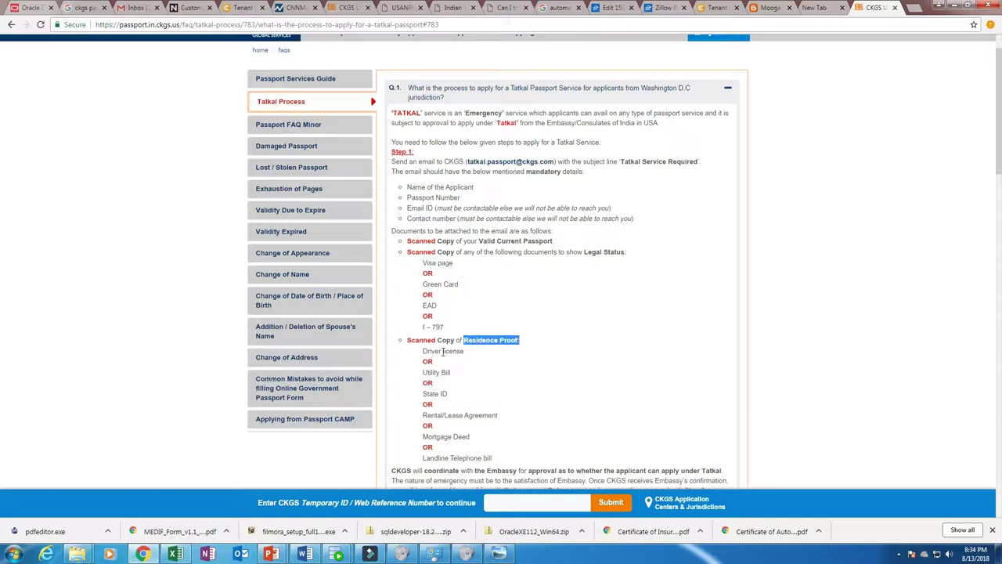
# - Bring the Tatkal Approval Email screenshot back in front of the CKGS page
pyautogui.scroll(-2, 483, 362)
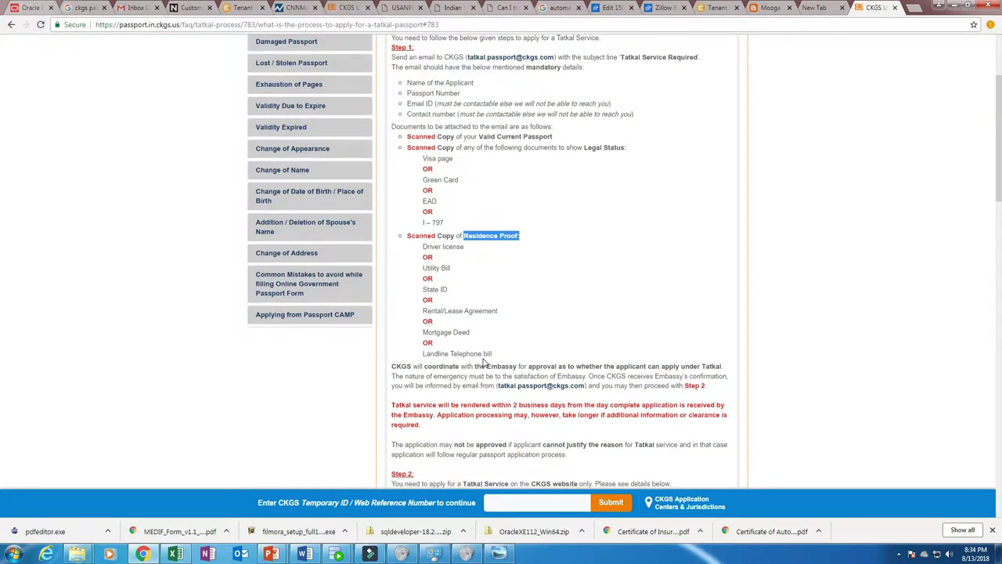
pyautogui.hotkey('alt', 'Tab')
pyautogui.click(249, 294)
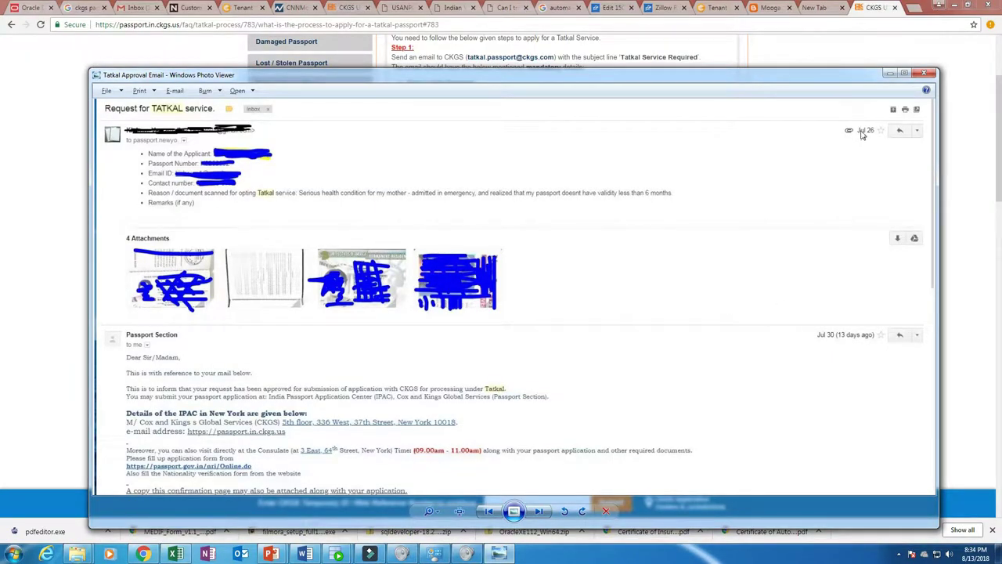
# - Check the current date on the taskbar calendar, then close the approval email screenshot
pyautogui.click(975, 553)
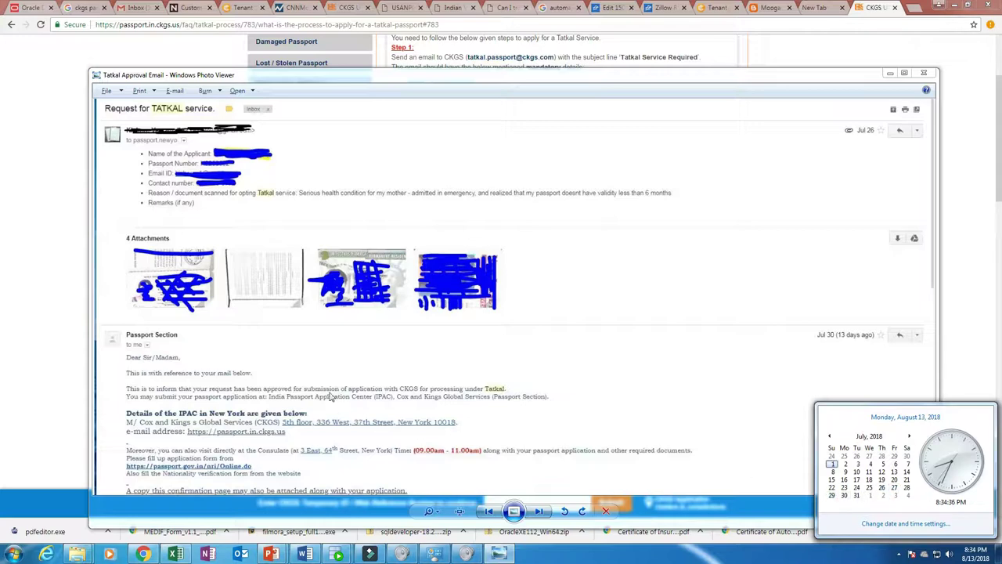
pyautogui.click(350, 382)
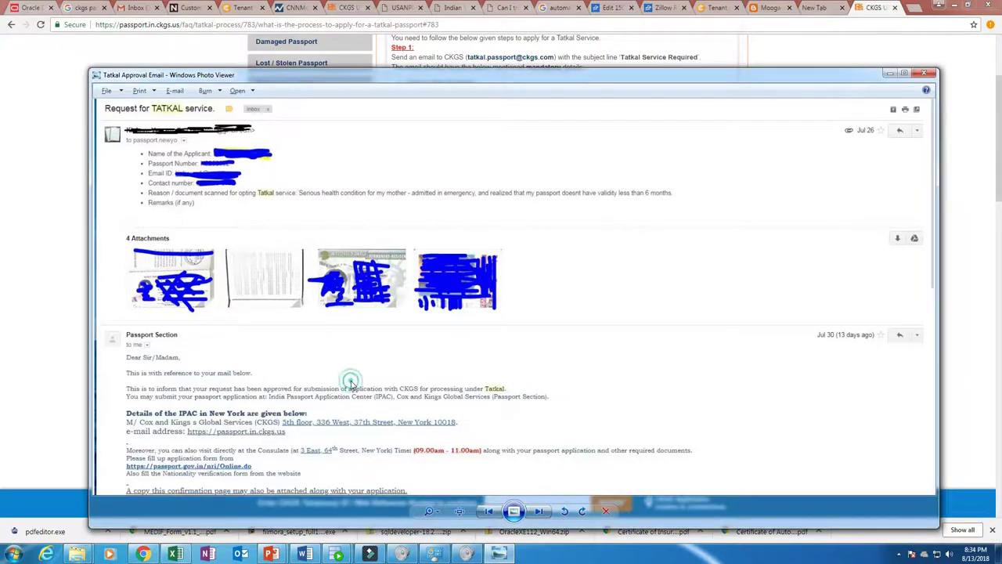
pyautogui.click(924, 72)
pyautogui.hotkey('alt', 'Tab')
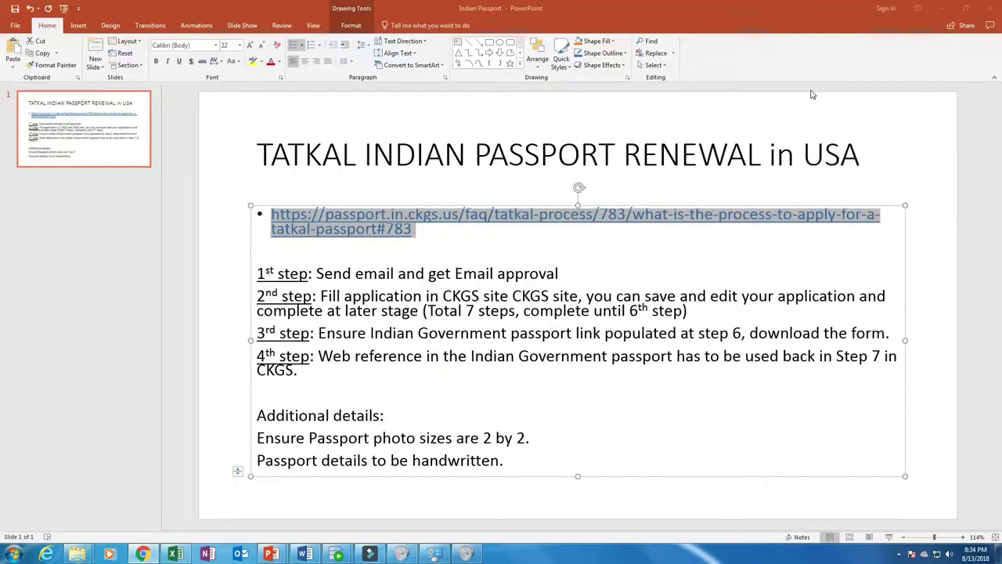
# - Deselect the slide's link and scroll the CKGS Tatkal FAQ page to the Step 2 table
pyautogui.click(427, 296)
pyautogui.hotkey('alt', 'Tab')
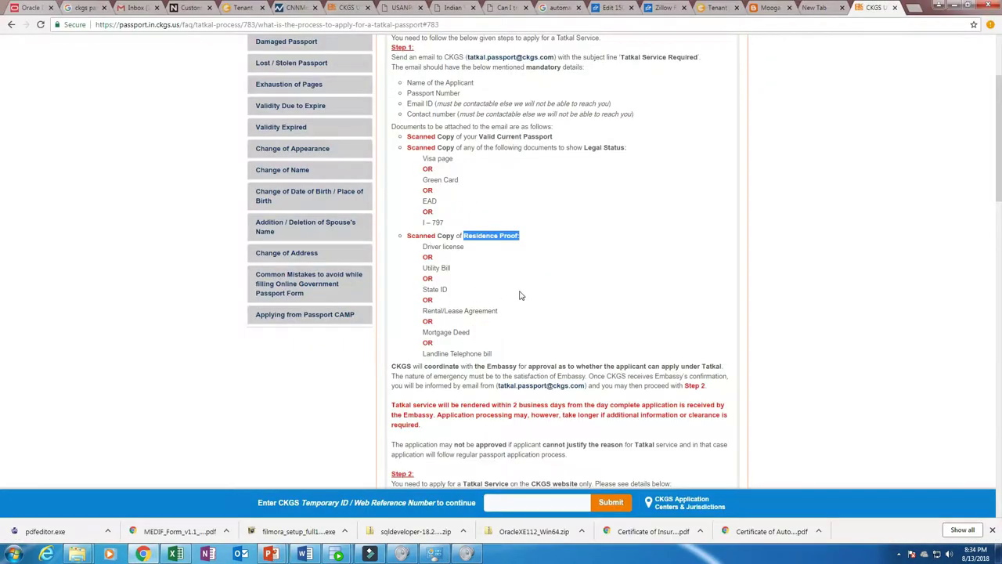
pyautogui.scroll(2, 548, 282)
pyautogui.scroll(-4, 593, 301)
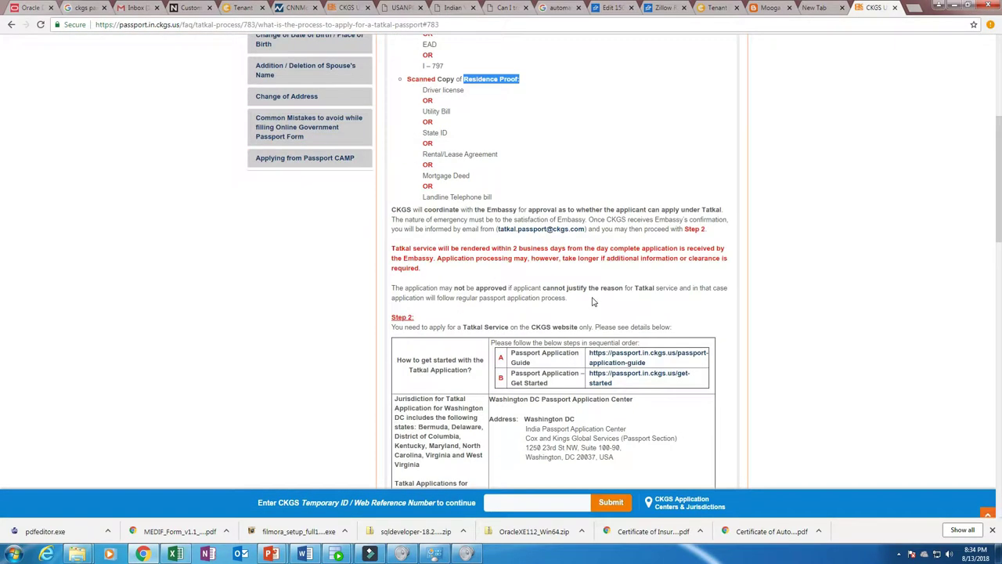
pyautogui.scroll(-1, 593, 301)
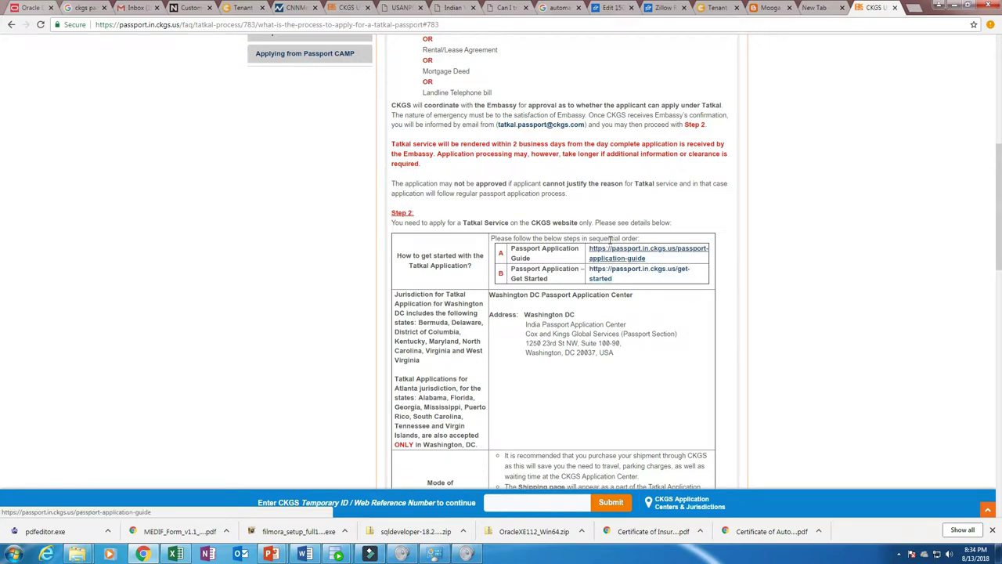
# - Open the Passport Application Guide link, compare it with the Tatkal FAQ tab, and select the Temporary ID field
pyautogui.click(633, 253)
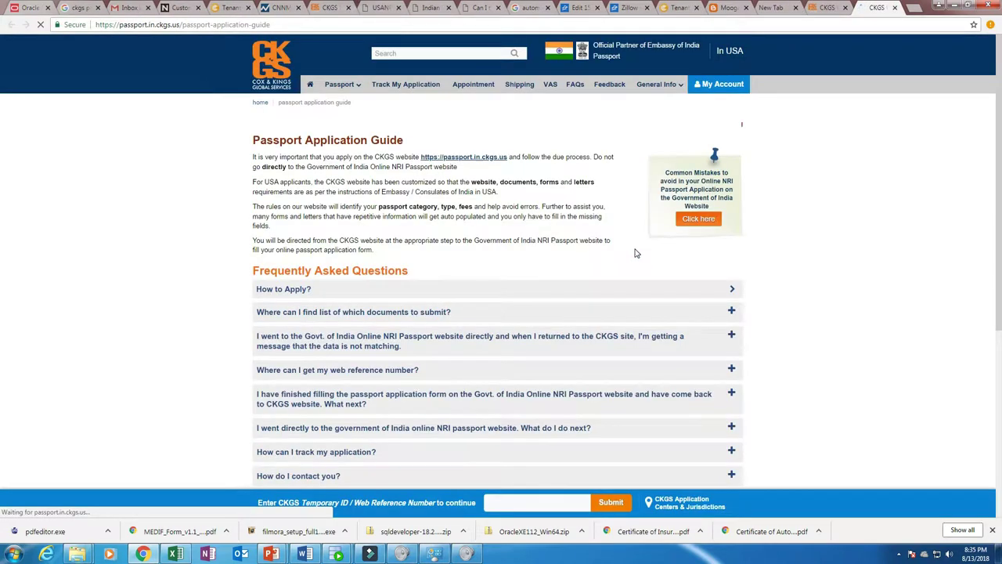
pyautogui.click(826, 8)
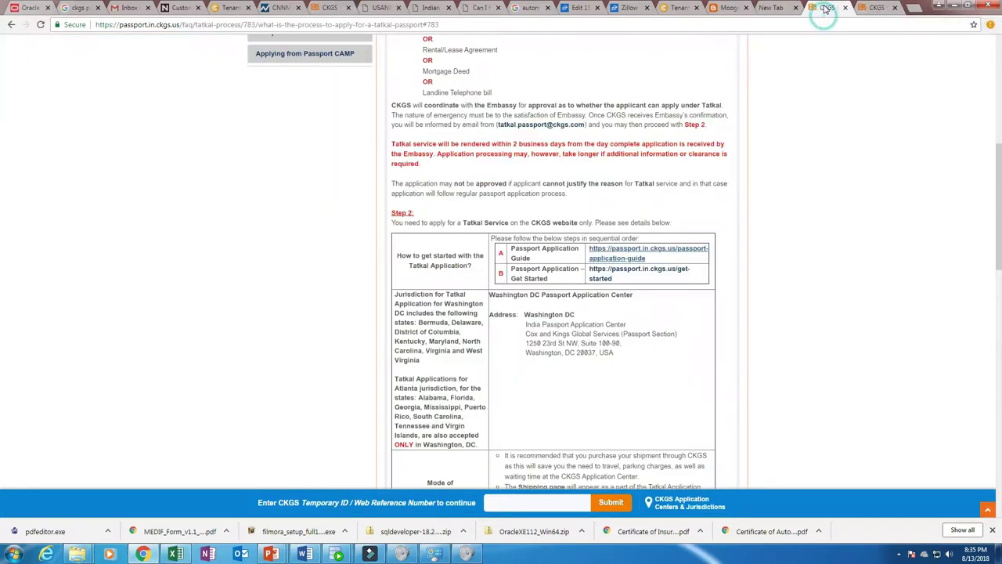
pyautogui.click(878, 11)
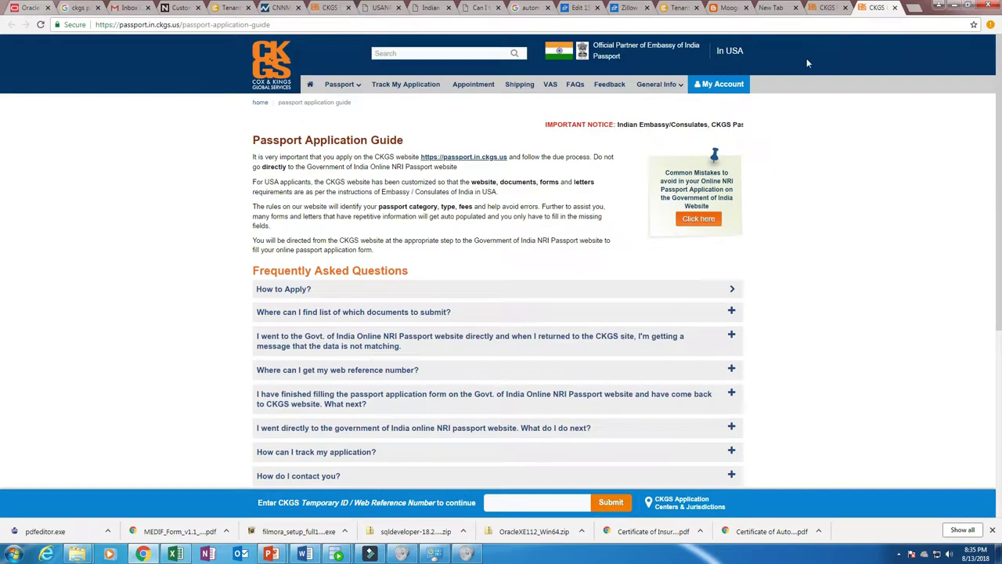
pyautogui.scroll(-2, 439, 272)
pyautogui.scroll(2, 439, 272)
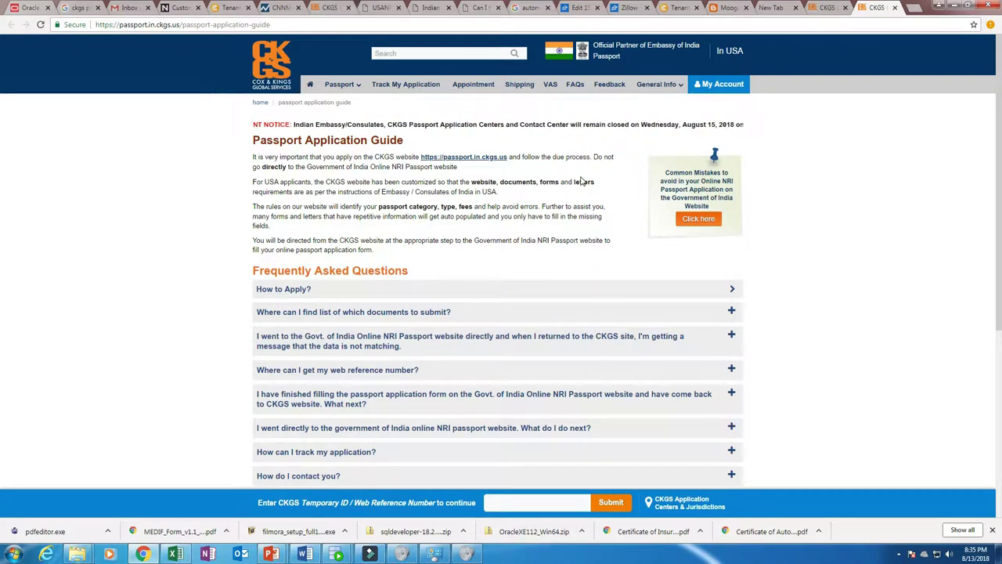
pyautogui.click(822, 11)
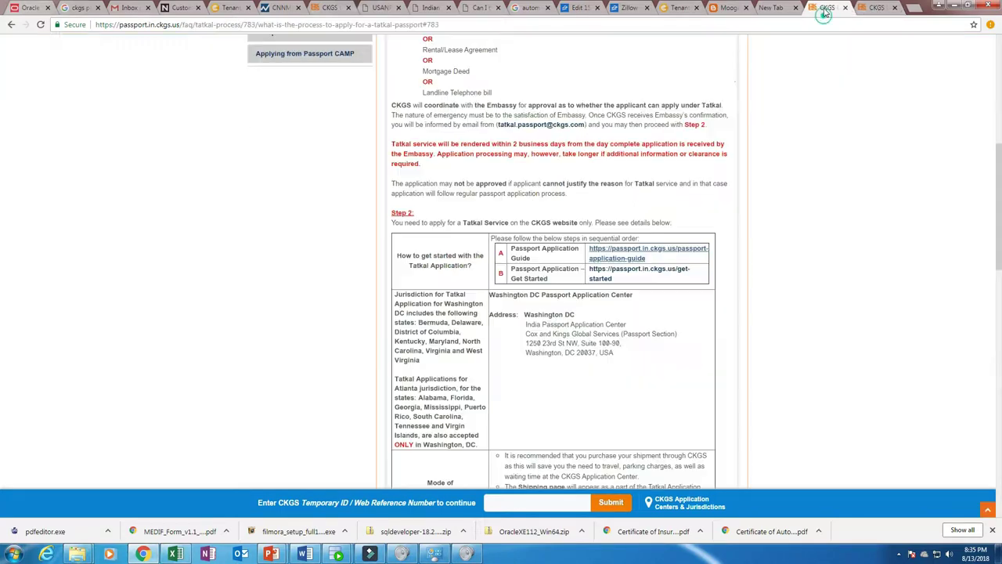
pyautogui.click(613, 255)
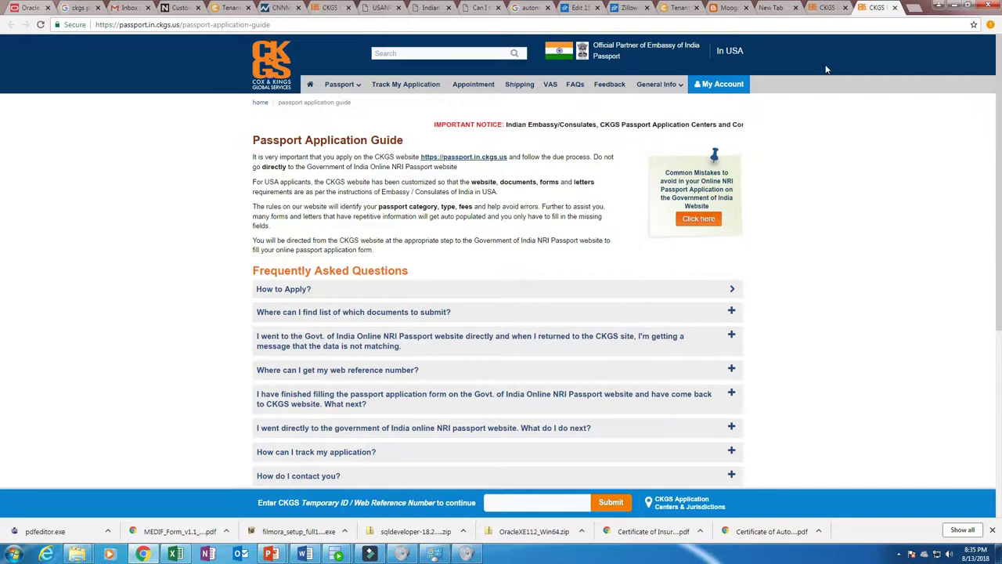
pyautogui.click(516, 502)
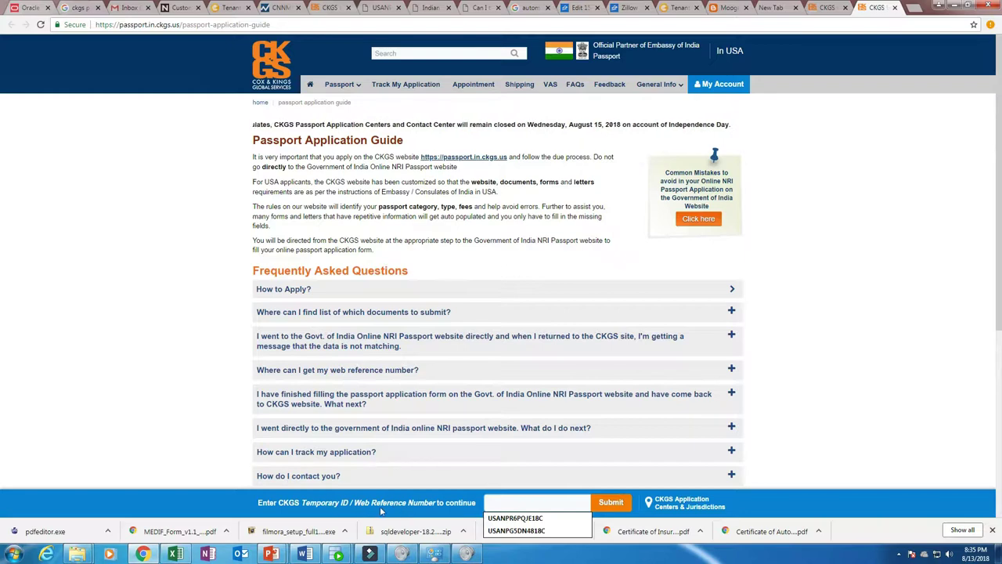
# - Fill in the saved web reference number from autofill and submit it
pyautogui.click(502, 531)
pyautogui.click(603, 507)
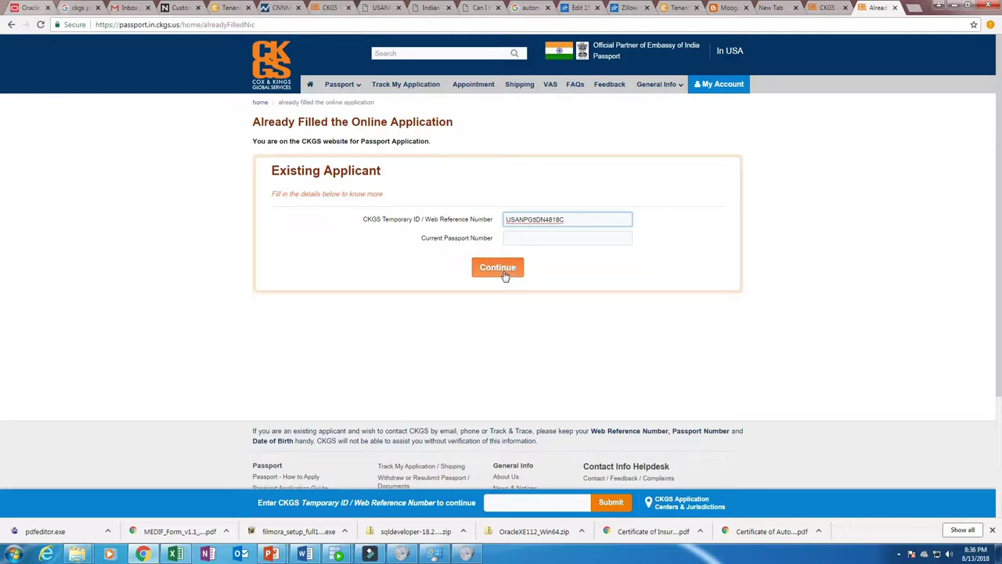
pyautogui.click(827, 7)
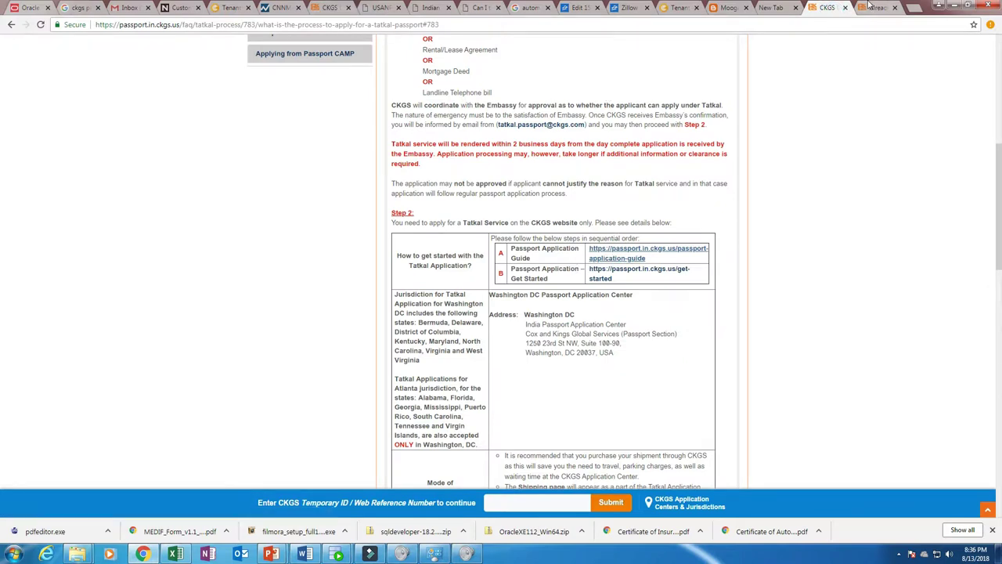
pyautogui.hotkey('ctrl', 'Tab')
# - Fill in the saved current passport number, submit the existing applicant details, and return to the Tatkal FAQ
pyautogui.click(538, 498)
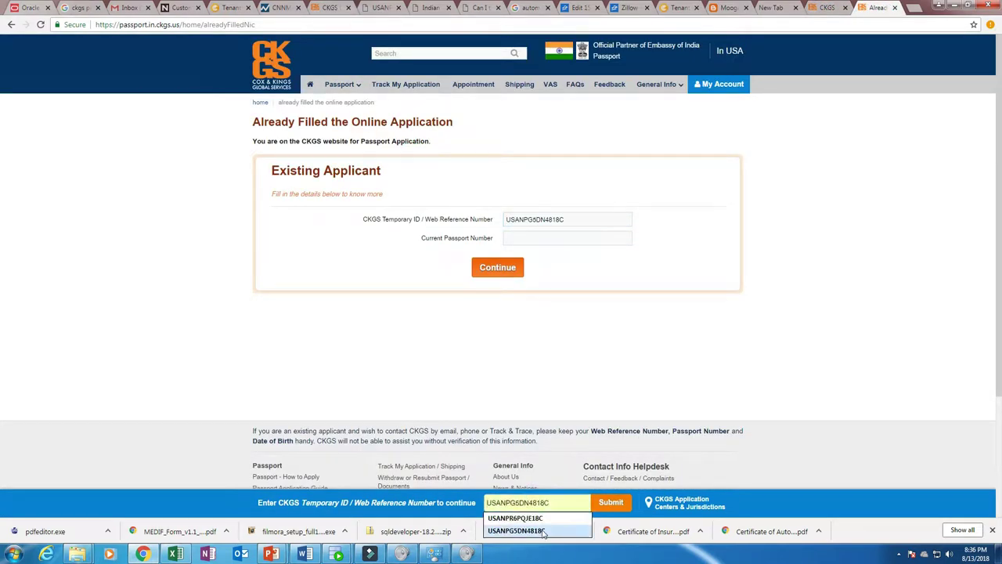
pyautogui.click(527, 236)
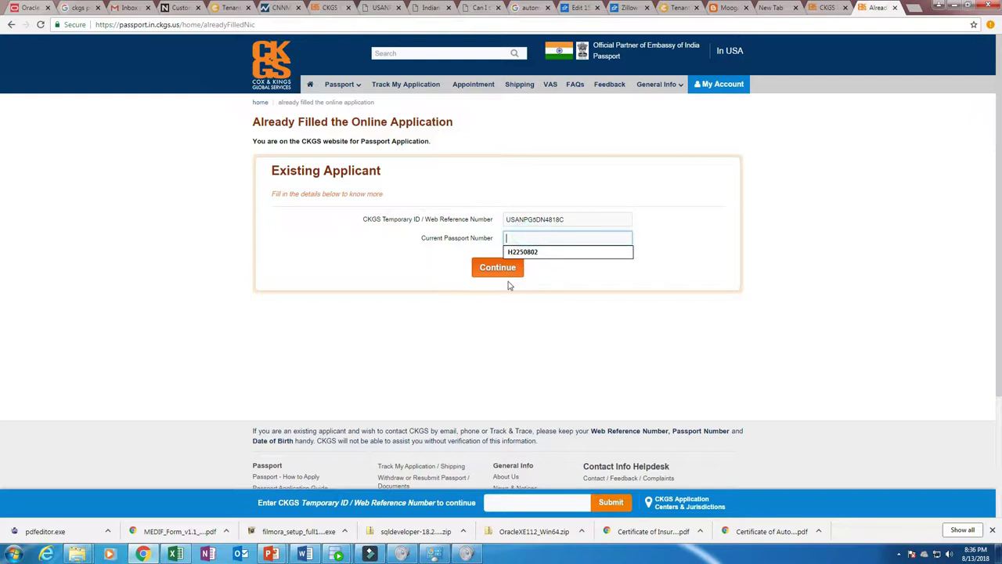
pyautogui.click(586, 292)
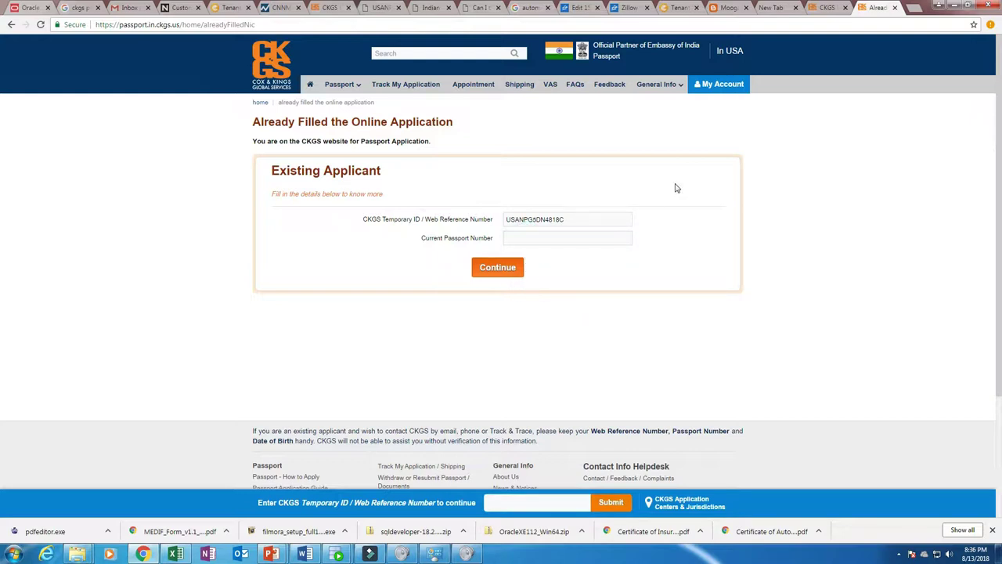
pyautogui.click(606, 235)
pyautogui.click(598, 248)
pyautogui.click(487, 267)
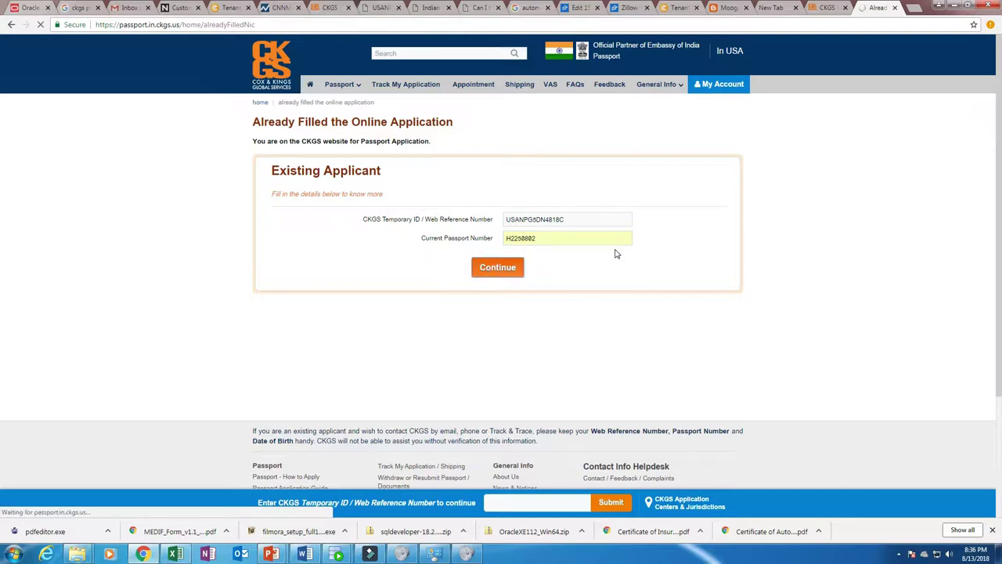
pyautogui.click(814, 10)
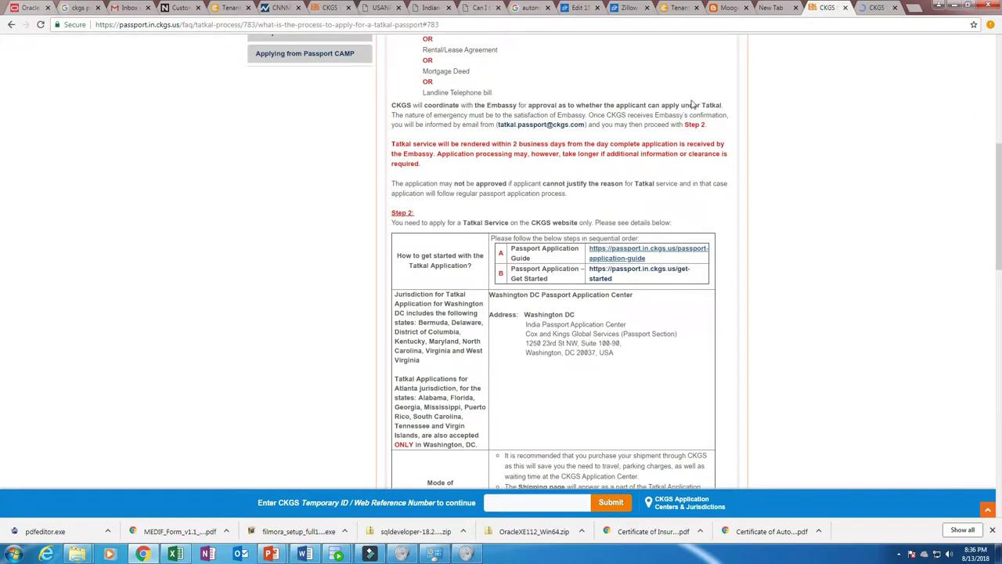
# - Preview the 'Middle of Passport application' screenshot from the Desktop folder, then close it
pyautogui.hotkey('alt', 'Tab')
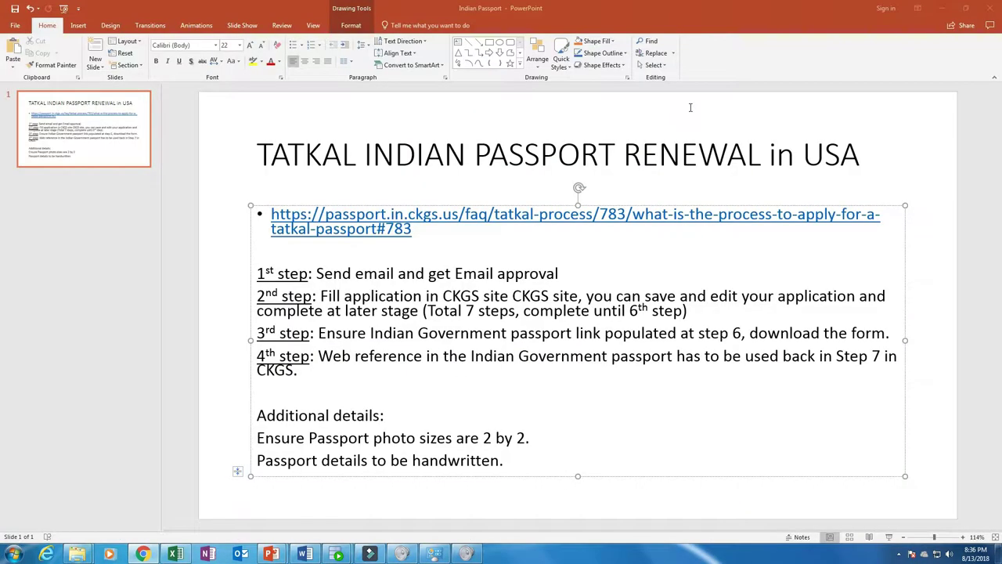
pyautogui.hotkey('alt', 'Tab')
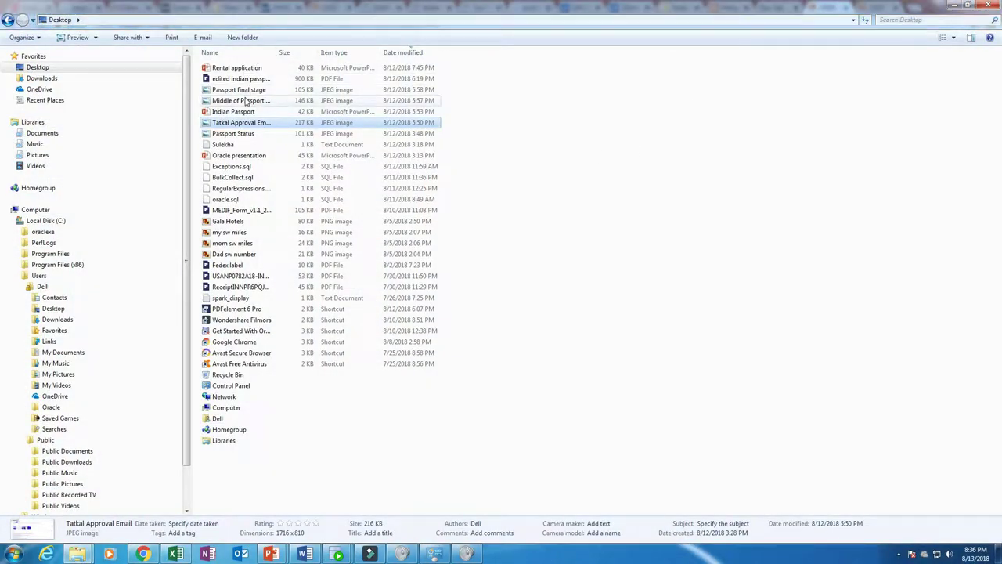
pyautogui.doubleClick(252, 104)
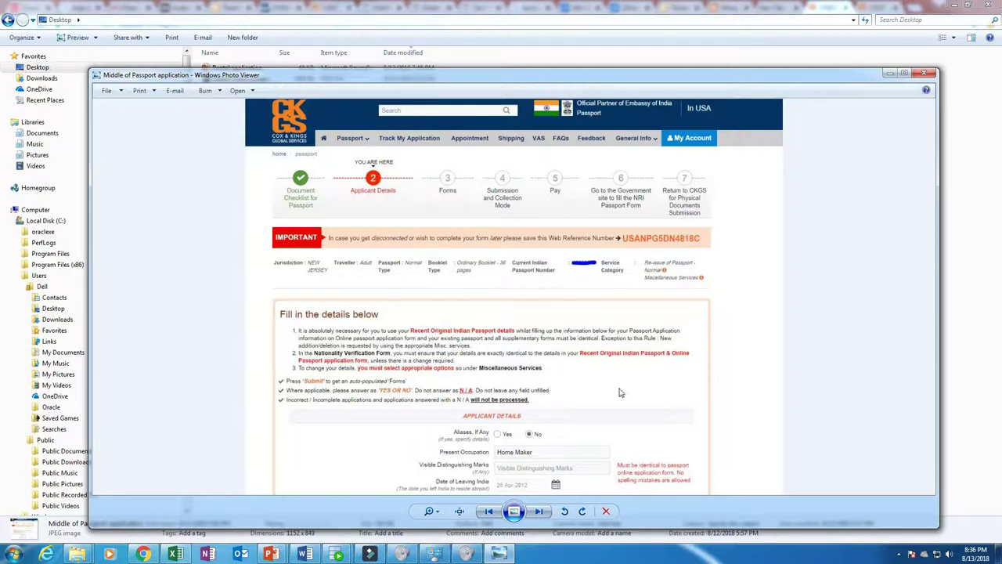
pyautogui.click(926, 74)
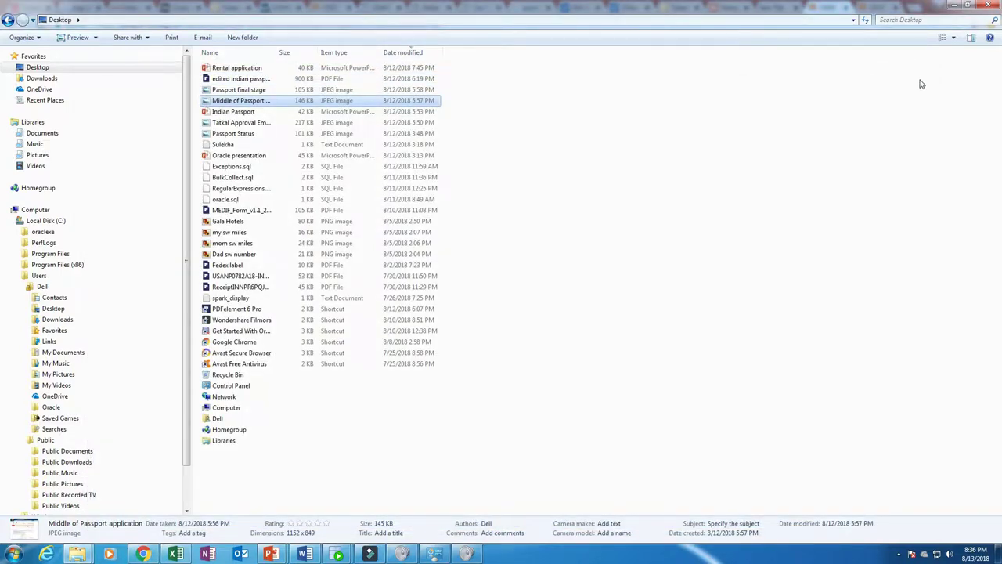
pyautogui.hotkey('alt', 'Tab')
pyautogui.hotkey('alt', 'Tab')
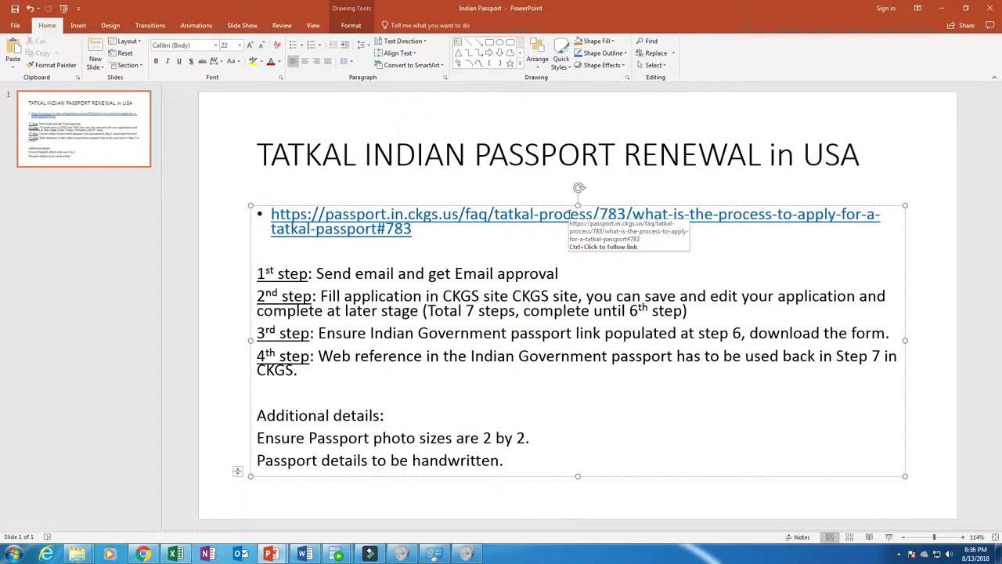
# - Return to the CKGS Tatkal process page and scroll up to the header, Q.1 and Step 1's email requirements
pyautogui.hotkey('alt', 'Tab')
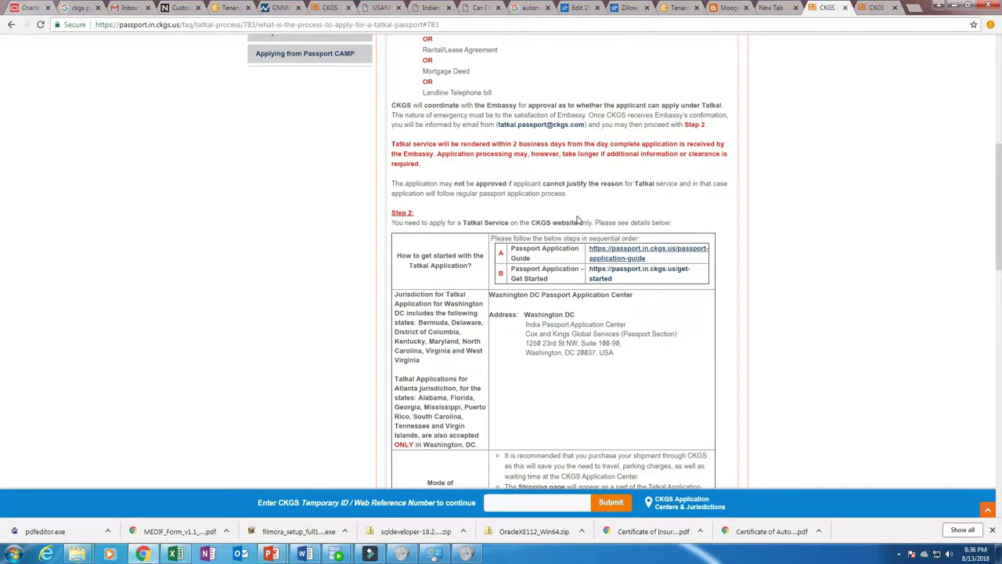
pyautogui.scroll(3, 580, 220)
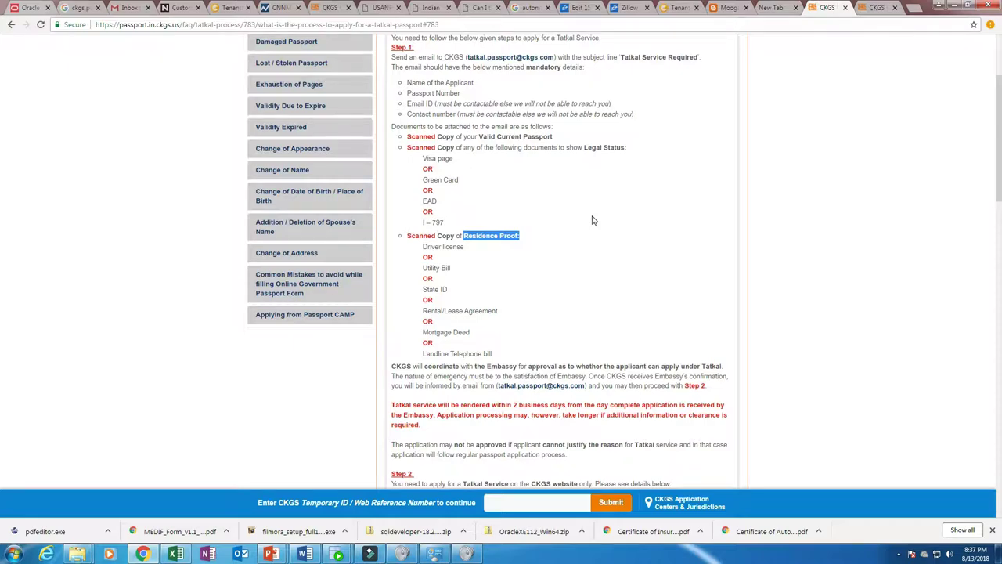
pyautogui.scroll(2, 592, 220)
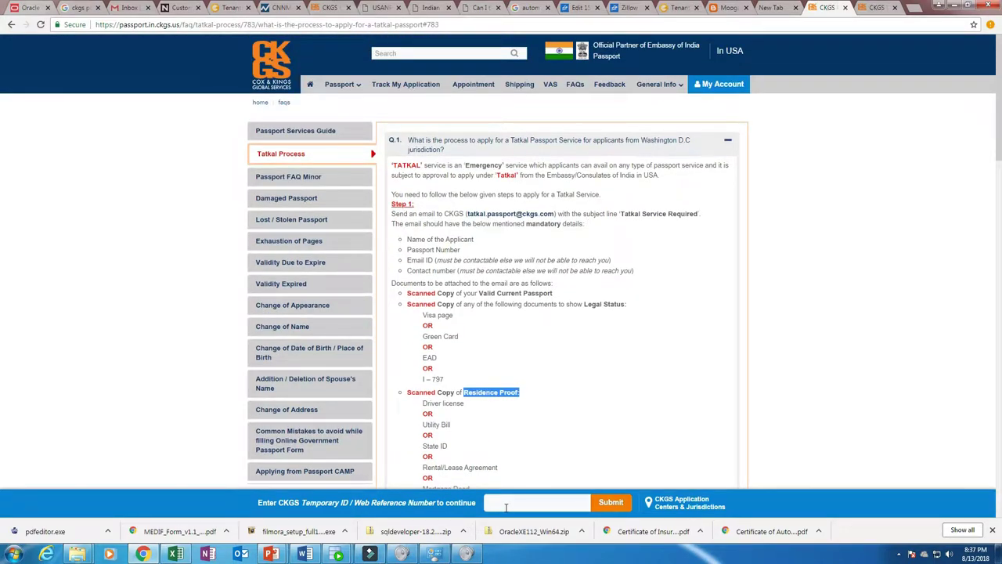